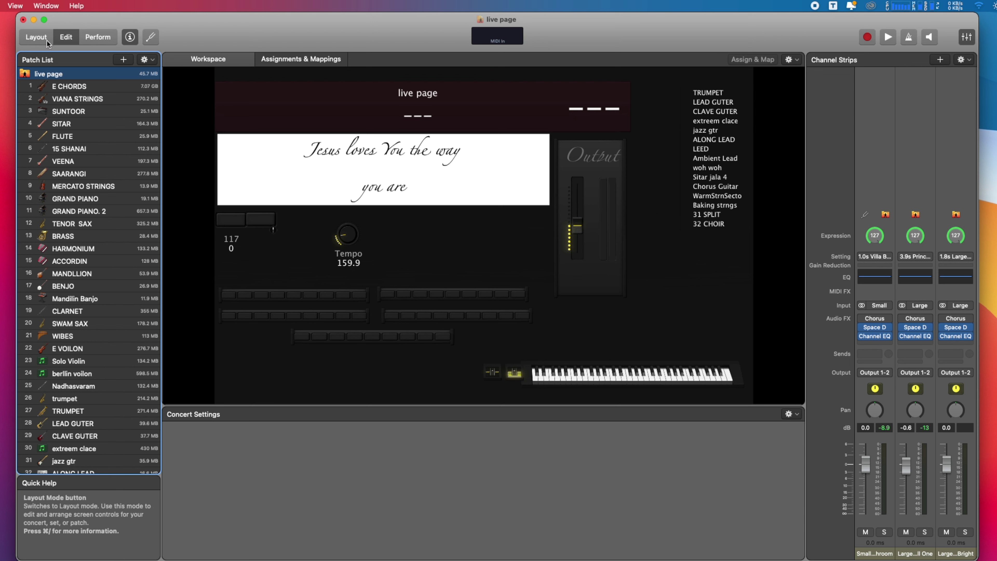
Step: In Layout mode, add a Parameter Text control to the live page beside the tempo knob
click(36, 39)
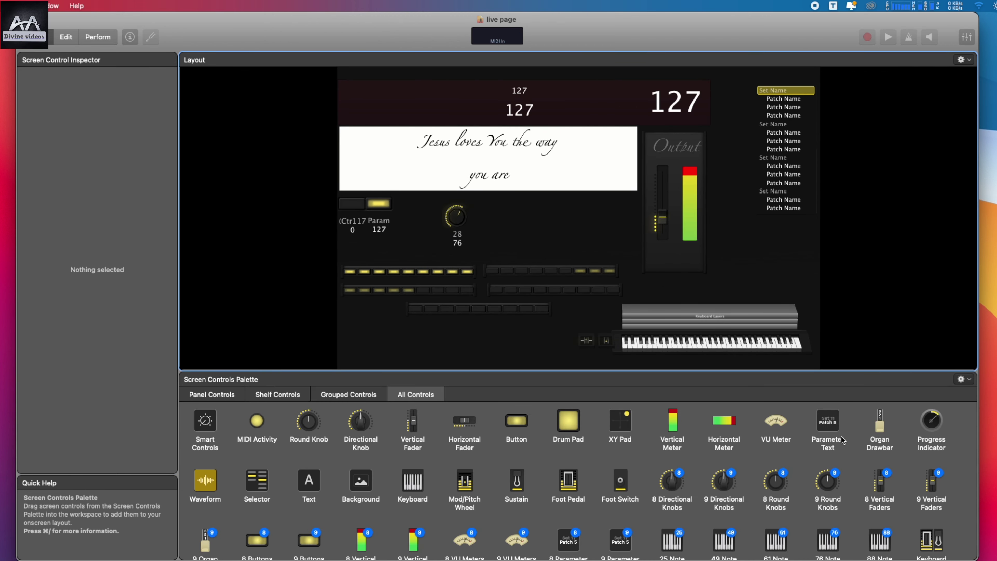
drag(833, 433, 599, 248)
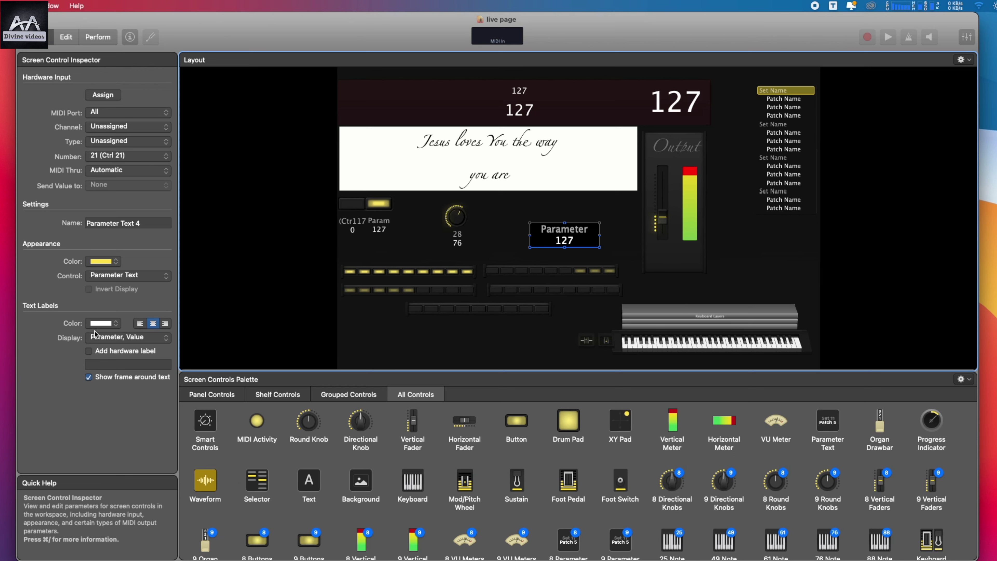
Step: Make the Parameter Text control display Value only, with the hardware label 'Transpose'
click(105, 339)
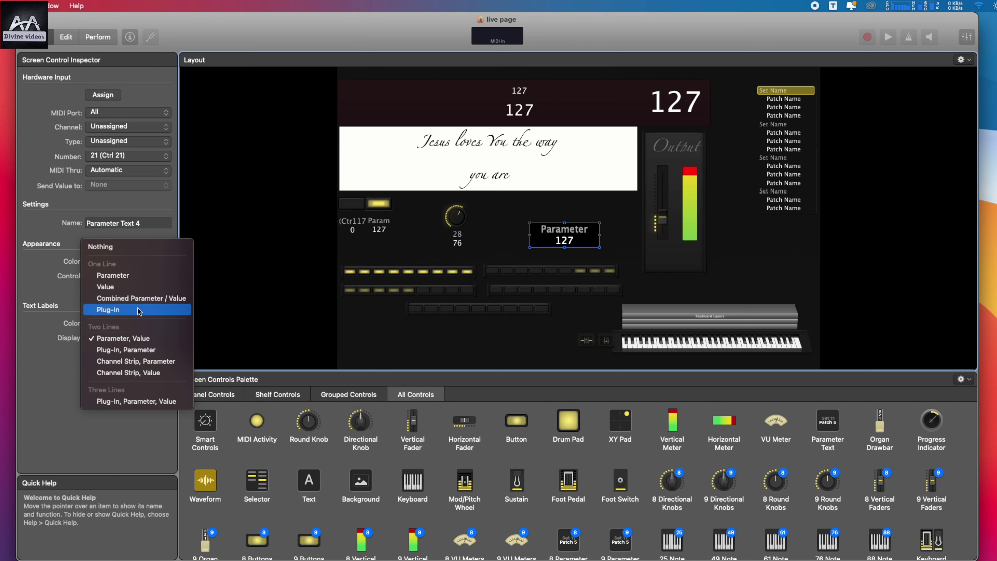
click(129, 292)
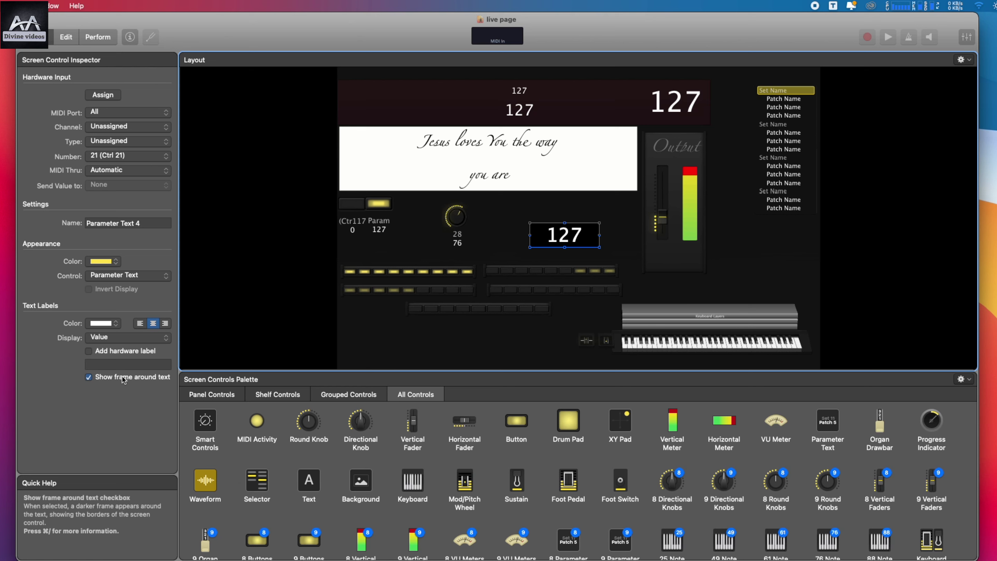
click(94, 363)
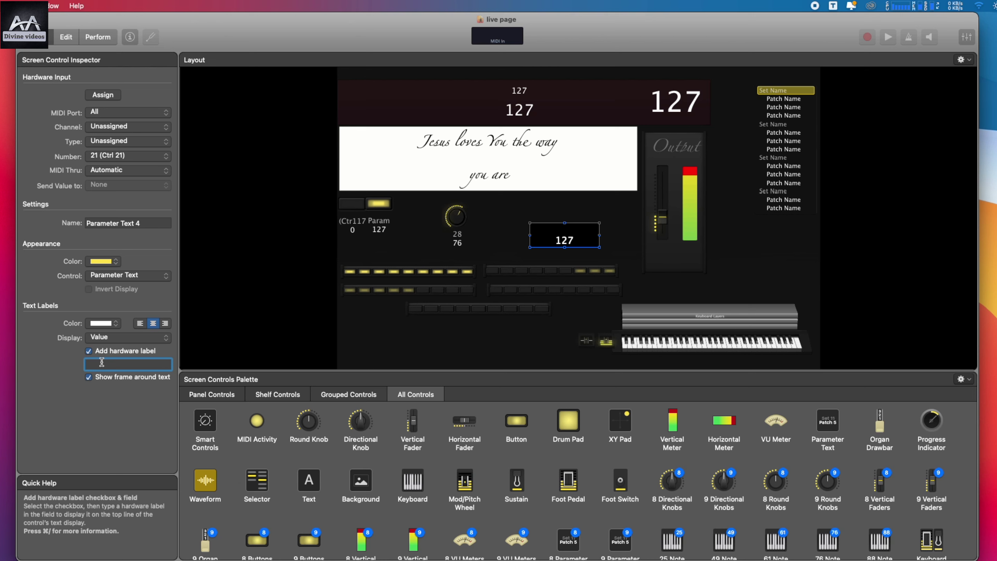
text(T)
text(ranspose)
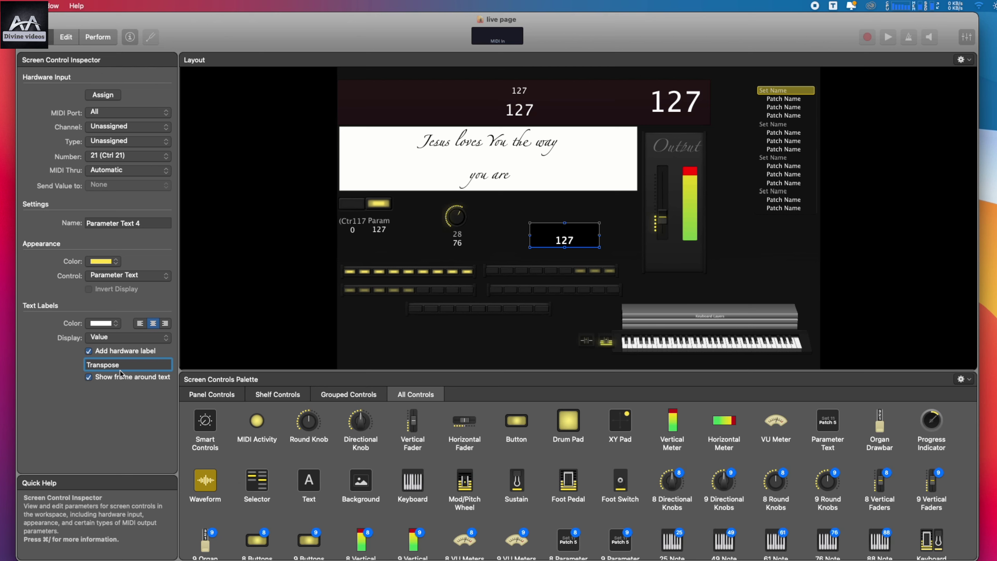
key(Return)
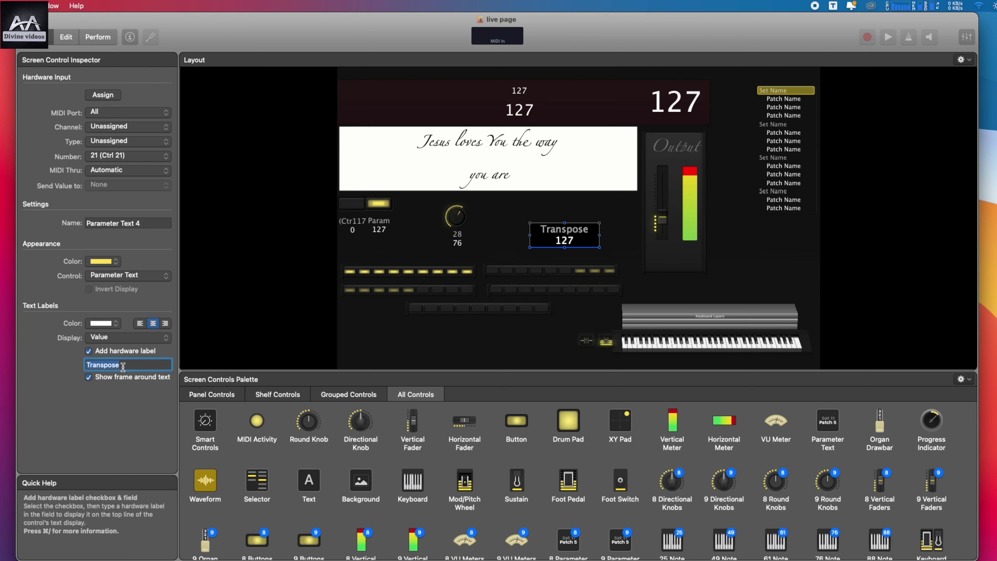
click(130, 418)
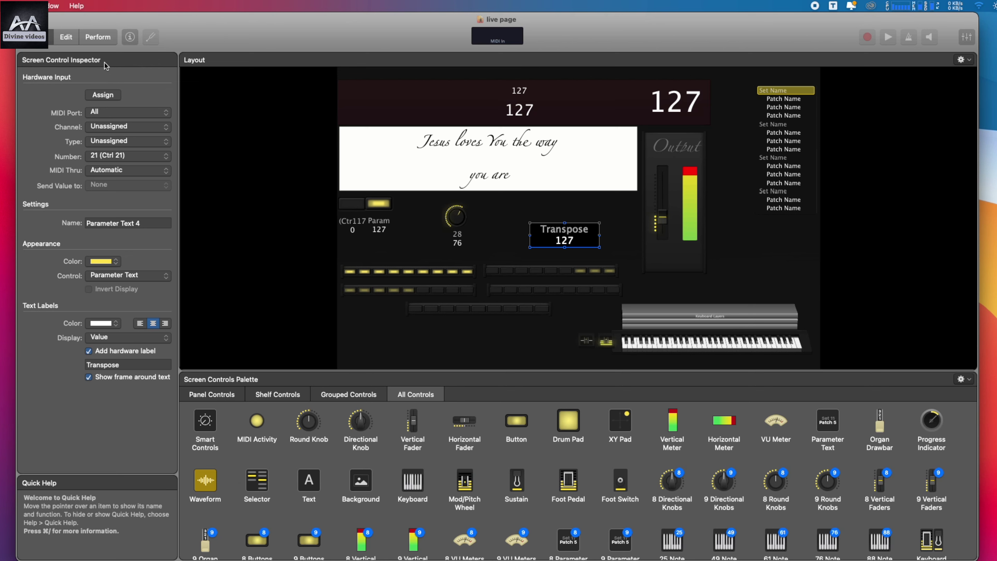
Step: Back in the workspace, map the Transpose control to Actions > MIDI Transpose (range -96 to 96)
click(65, 38)
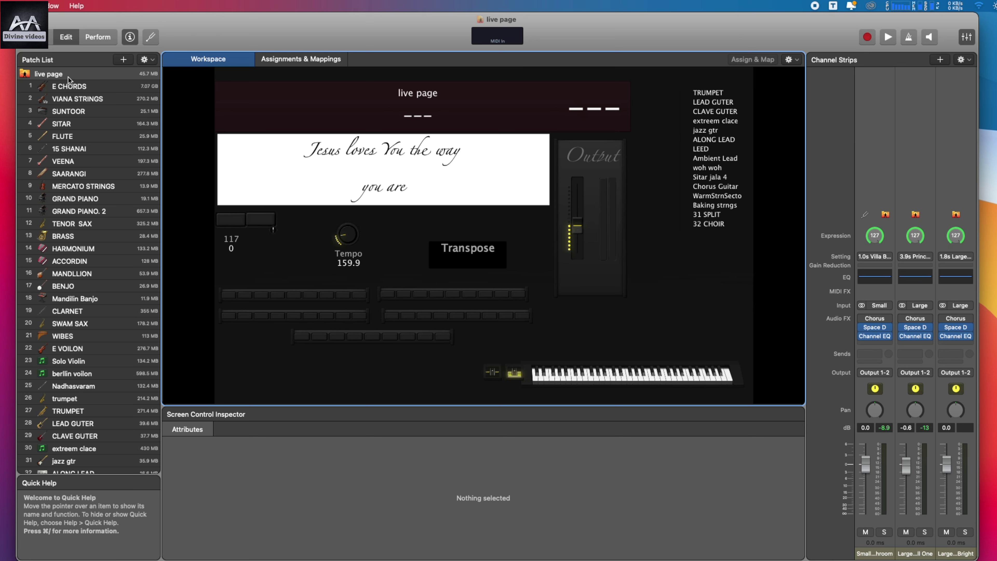
click(53, 75)
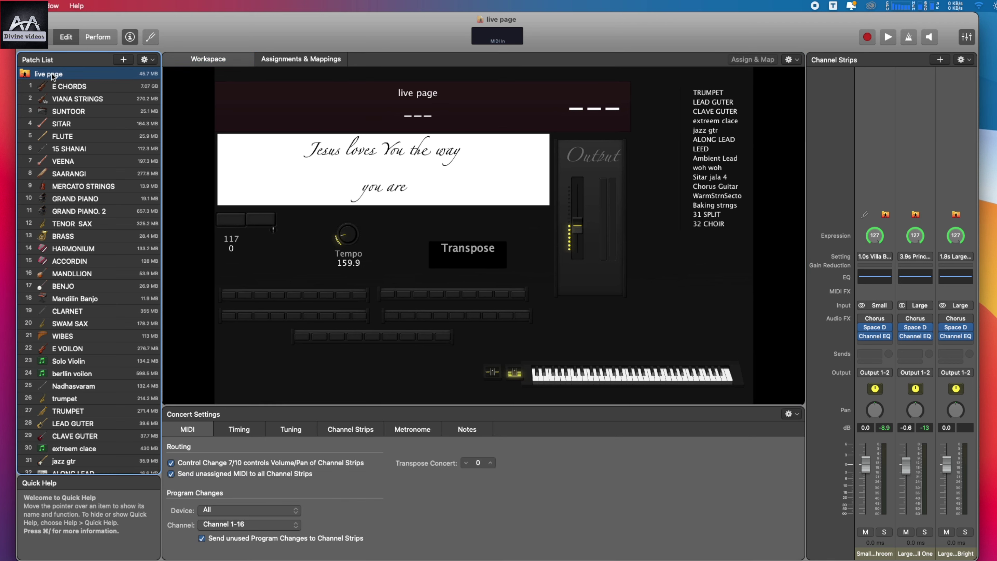
key(ctrl+Tab)
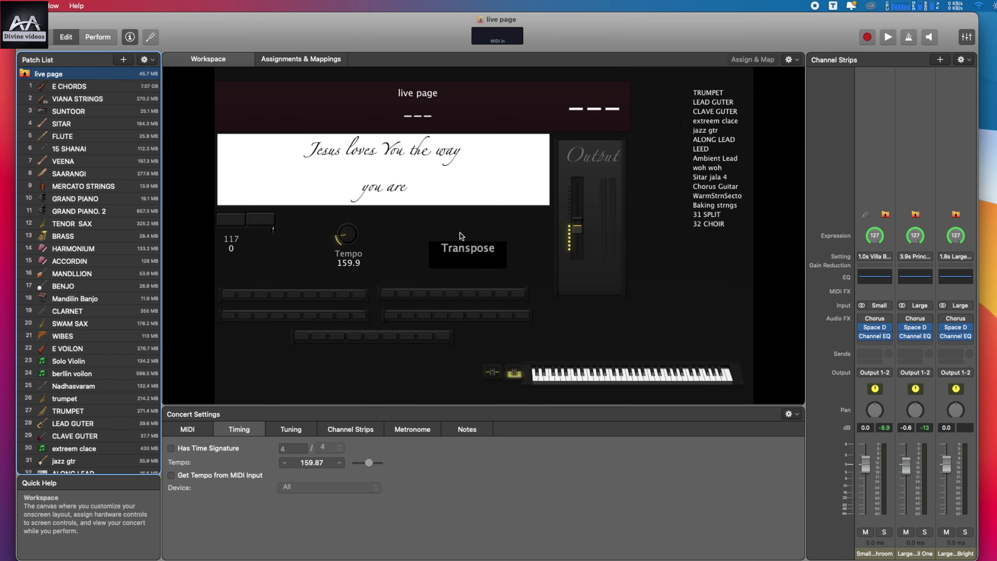
click(482, 266)
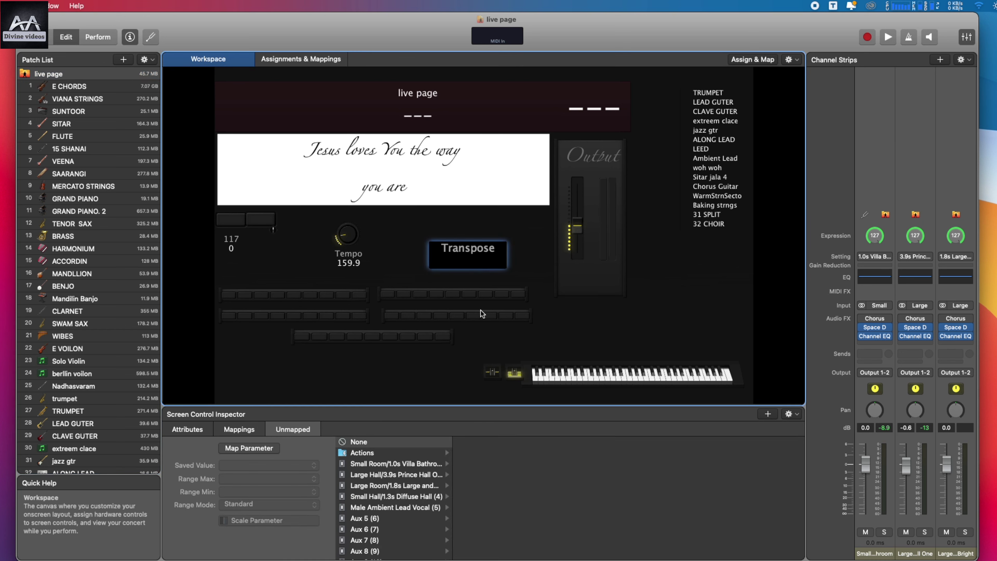
click(362, 450)
scroll(490, 494, down, 10)
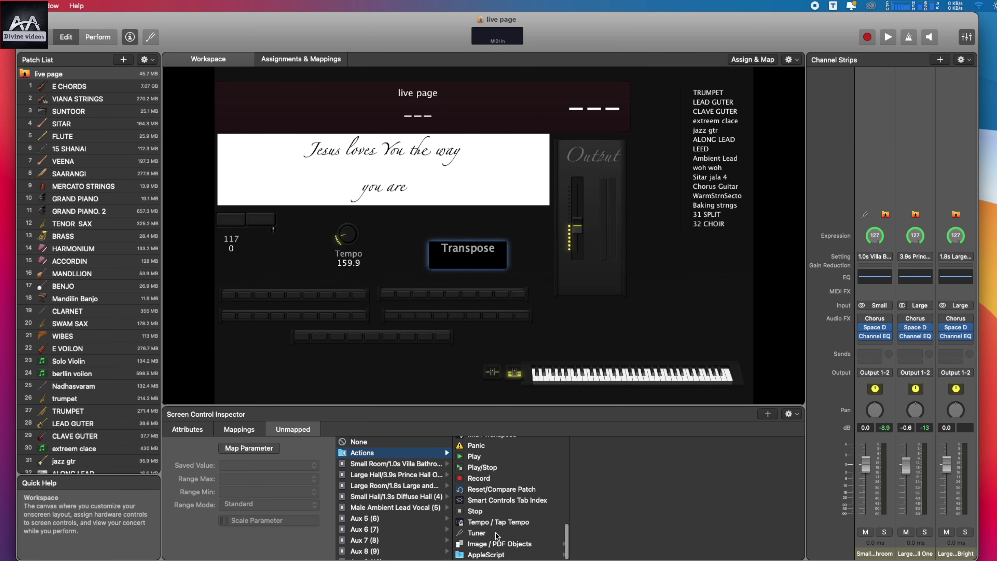
scroll(491, 499, up, 3)
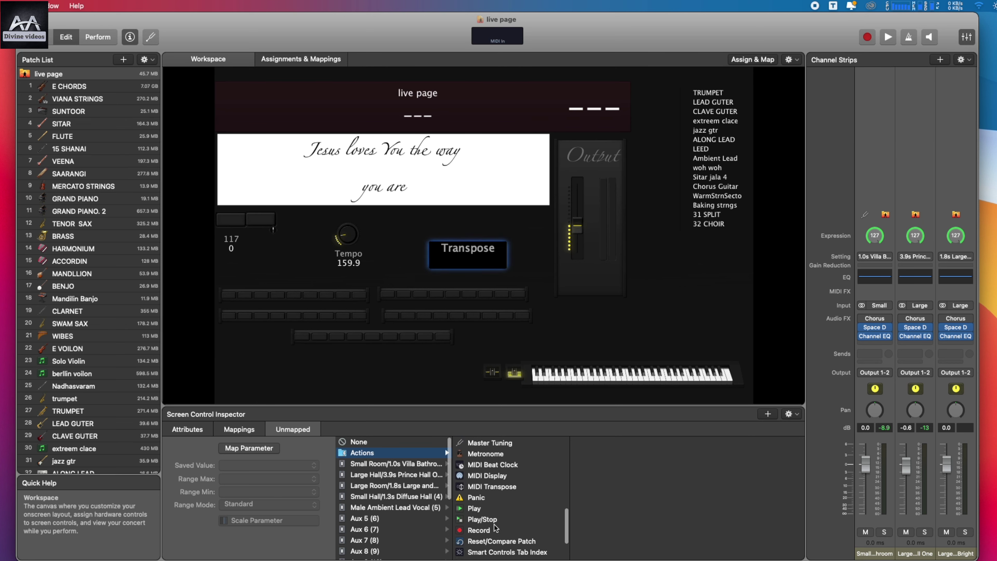
click(490, 489)
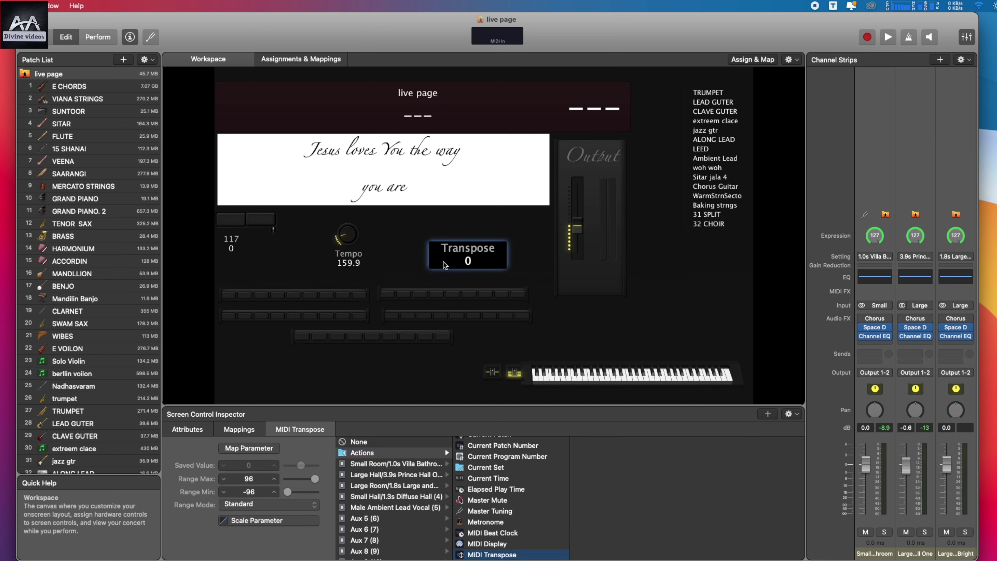
Step: Switch between VIANA STRINGS and E CHORDS, stepping VIANA STRINGS' patch transpose down once, then up twice
click(76, 93)
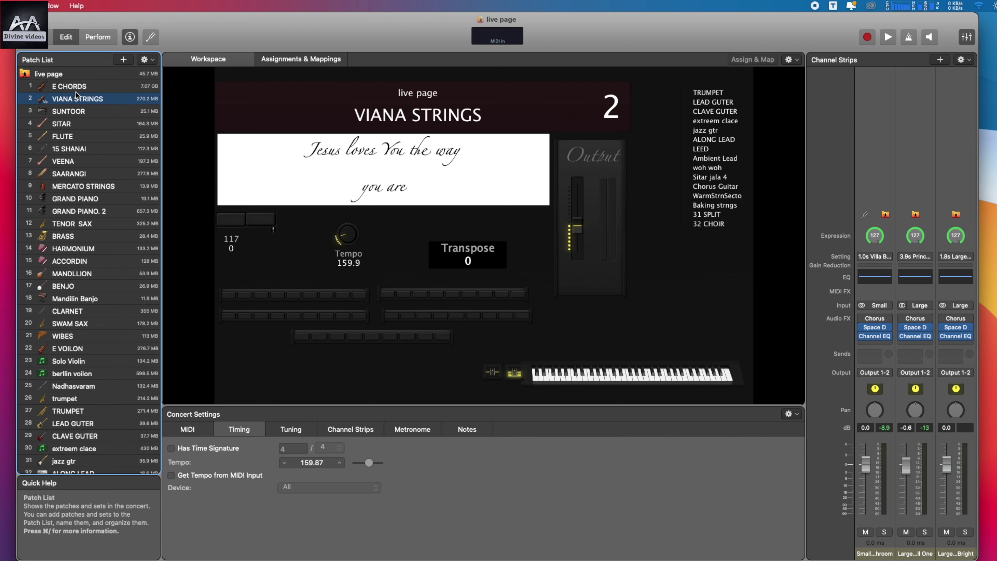
click(76, 87)
click(78, 94)
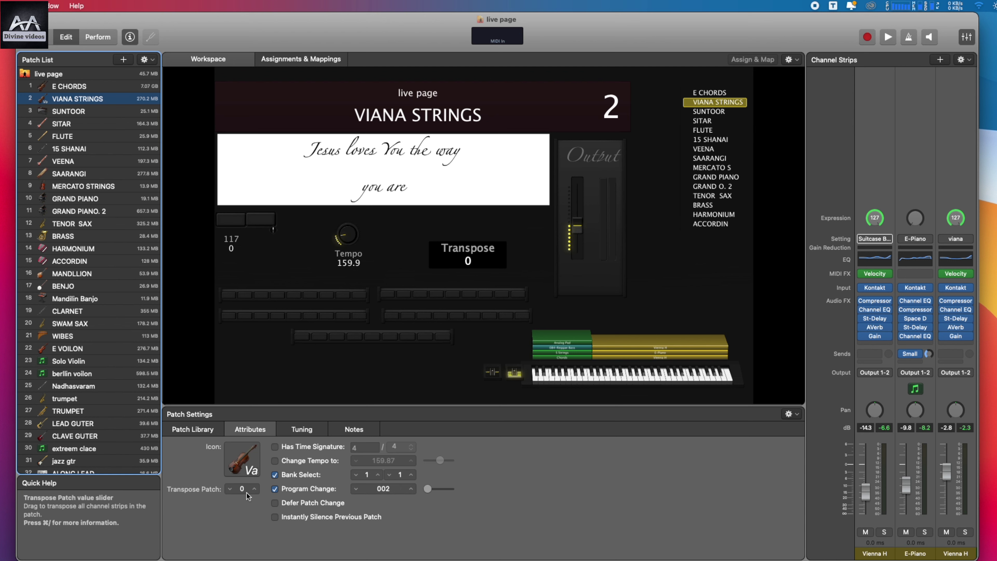
click(230, 489)
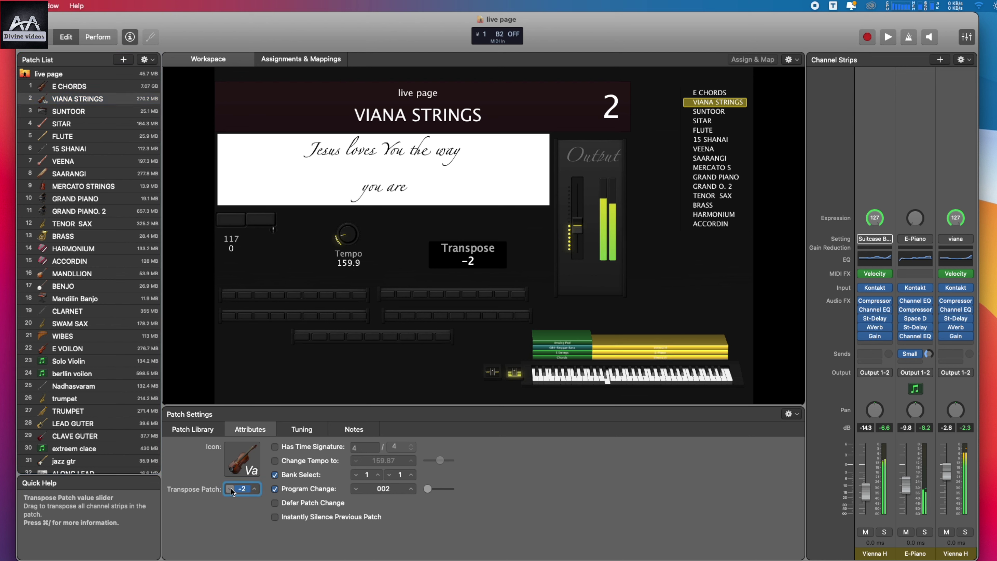
click(256, 489)
click(255, 489)
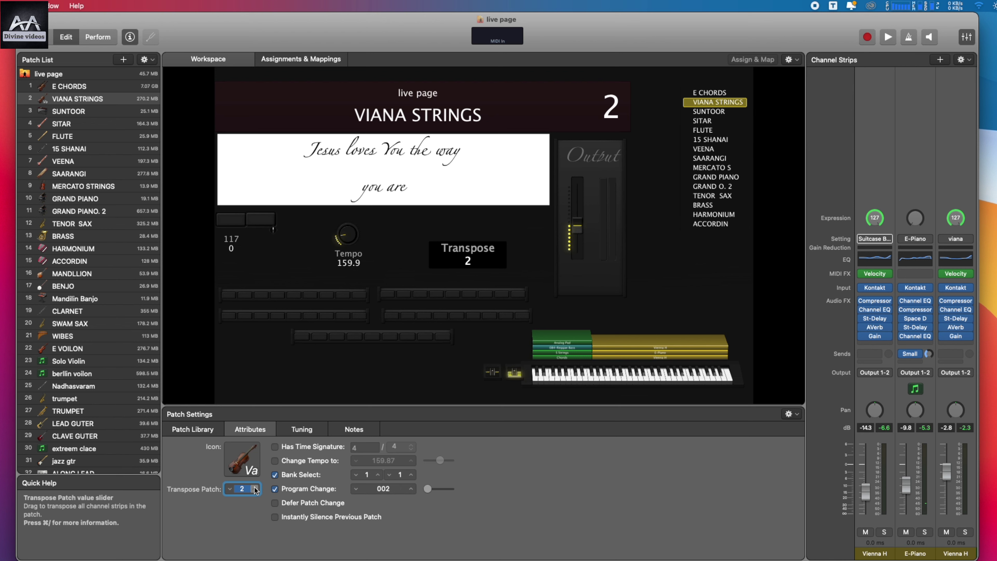
Step: Compare SUNTOOR and SITAR, lower VIANA STRINGS' transpose from 2 to 0, then select E CHORDS
click(84, 100)
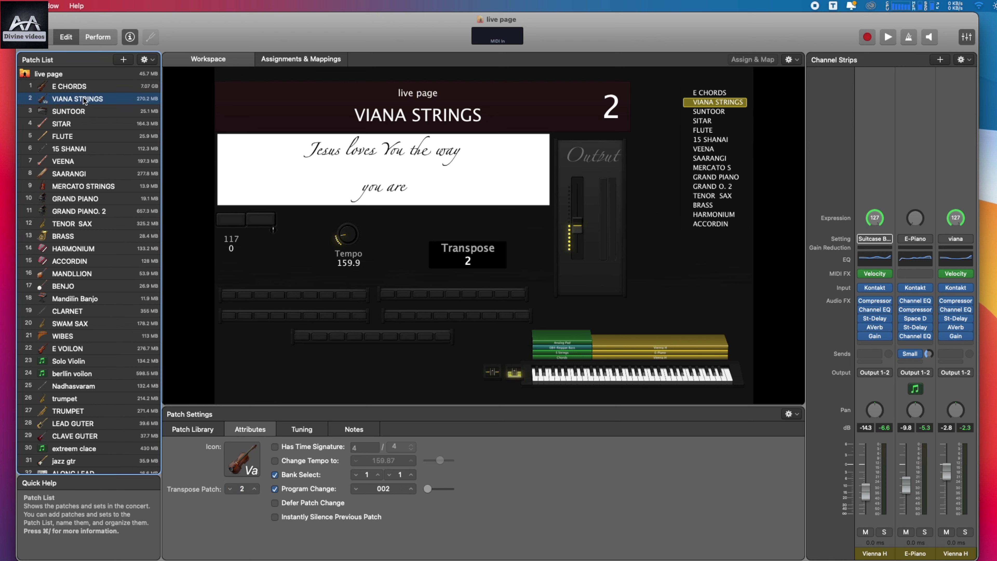
click(82, 111)
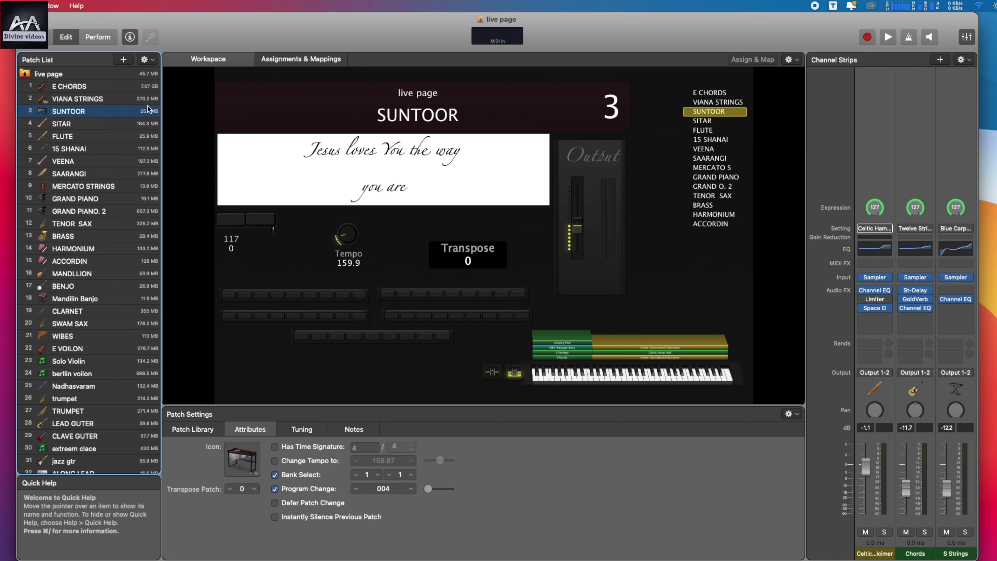
click(91, 100)
click(93, 113)
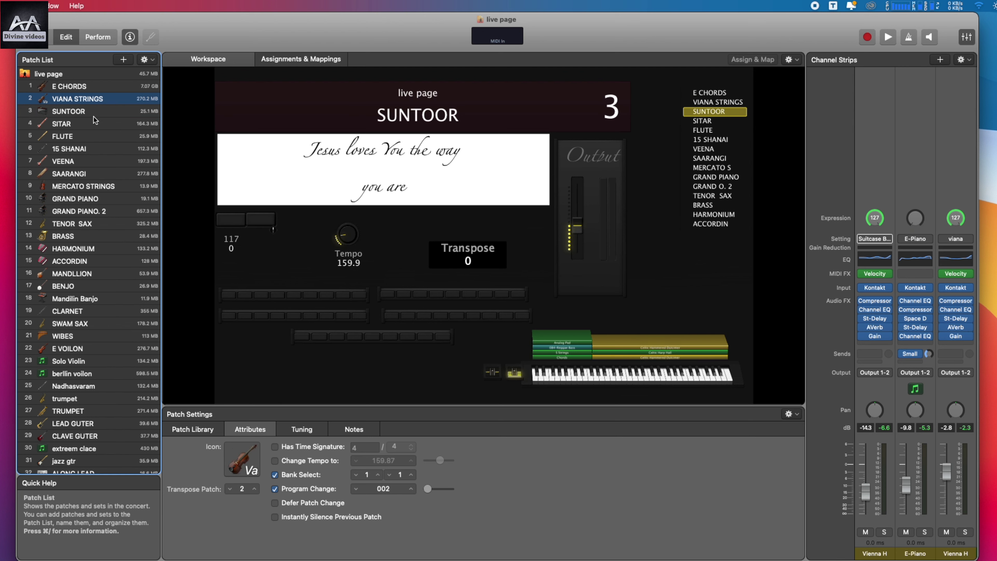
click(95, 124)
click(113, 112)
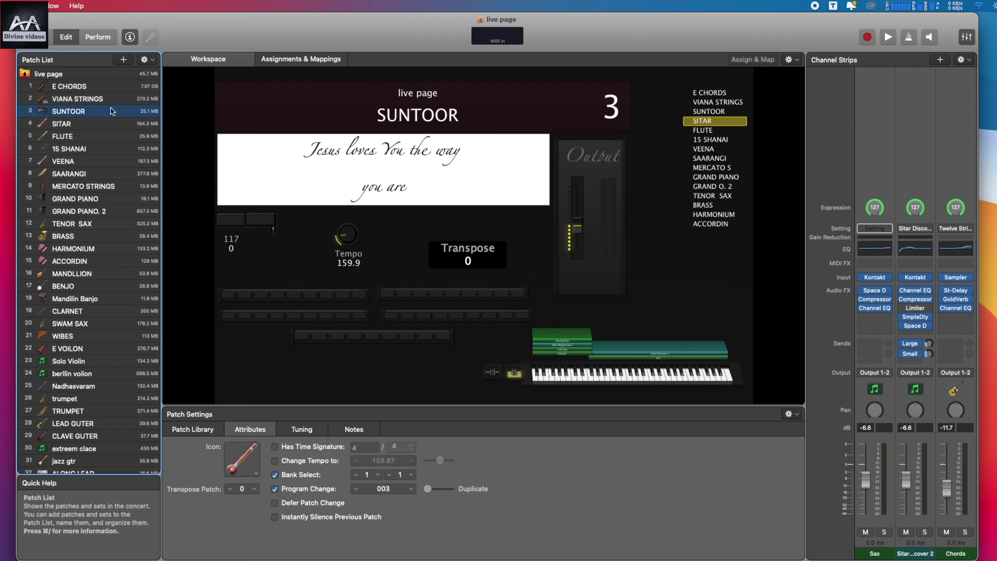
click(107, 100)
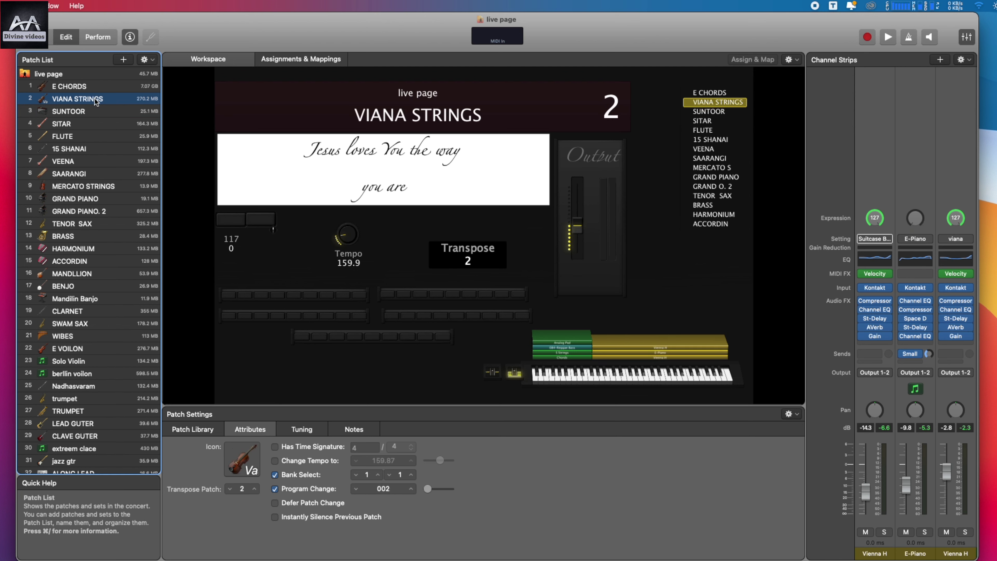
click(231, 489)
click(230, 489)
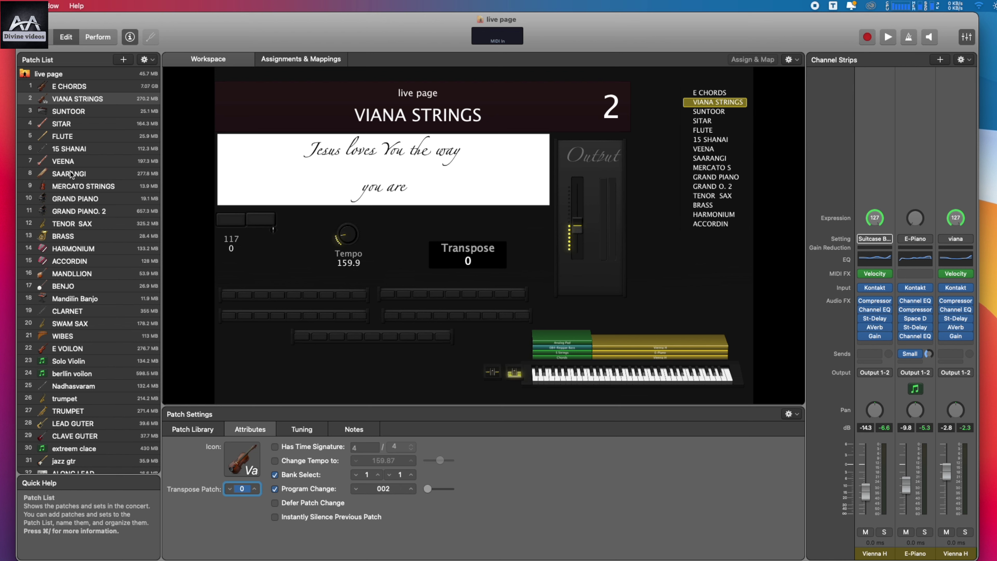
click(56, 86)
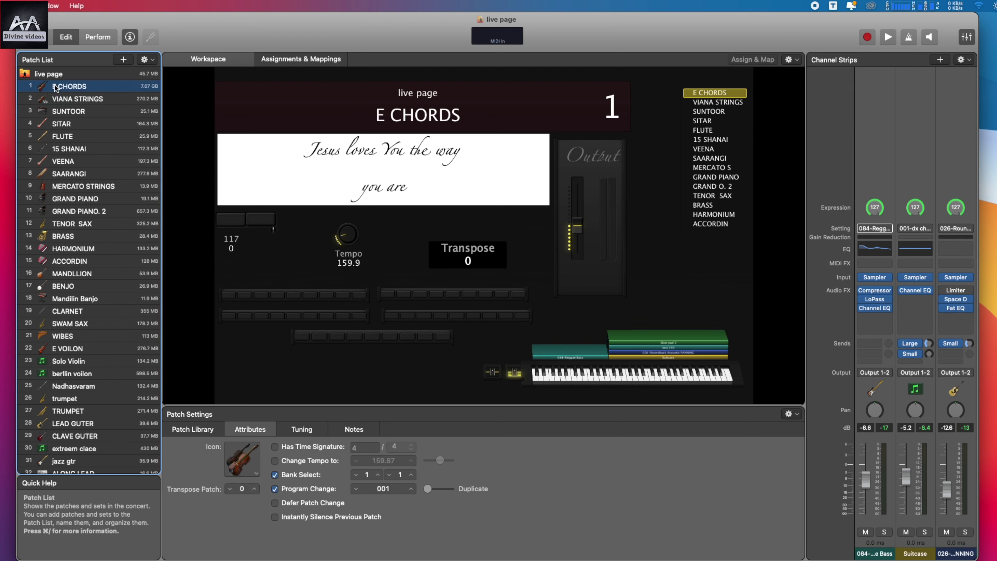
Step: Select all patches, set their shared transpose to 3, then select E CHORDS alone
key(super+a)
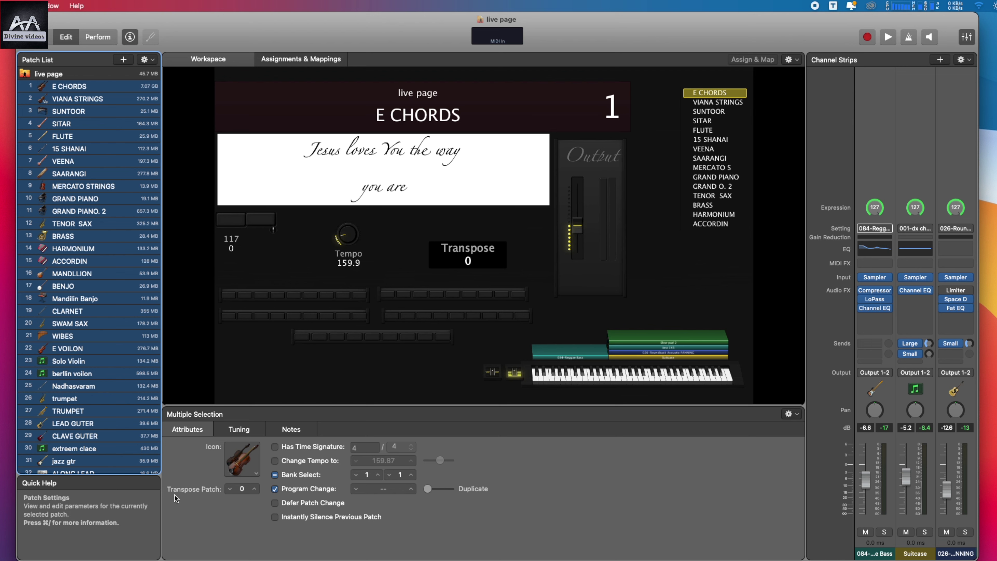
click(254, 490)
click(254, 490)
click(253, 490)
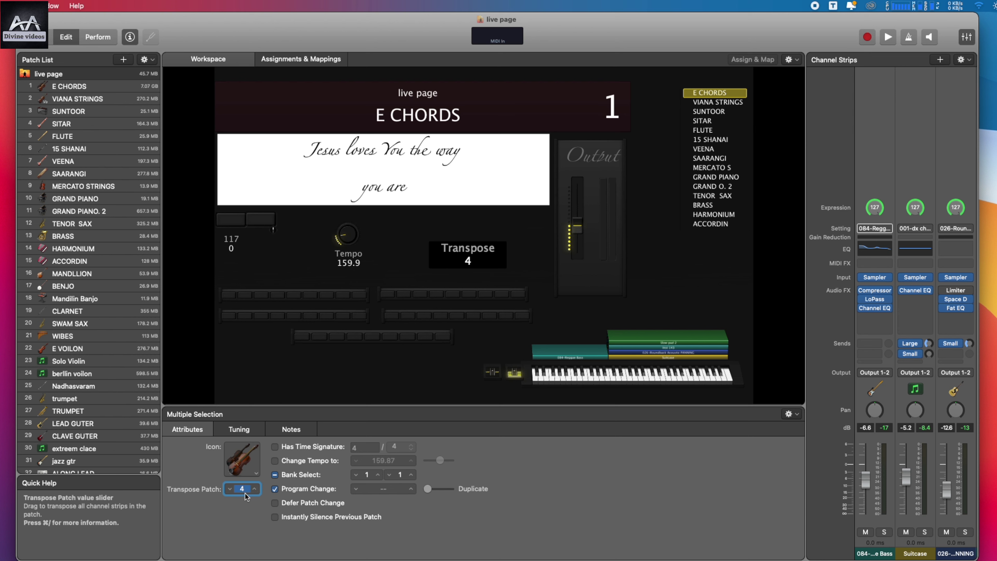
click(230, 491)
click(231, 490)
click(231, 491)
click(230, 490)
click(256, 490)
click(255, 490)
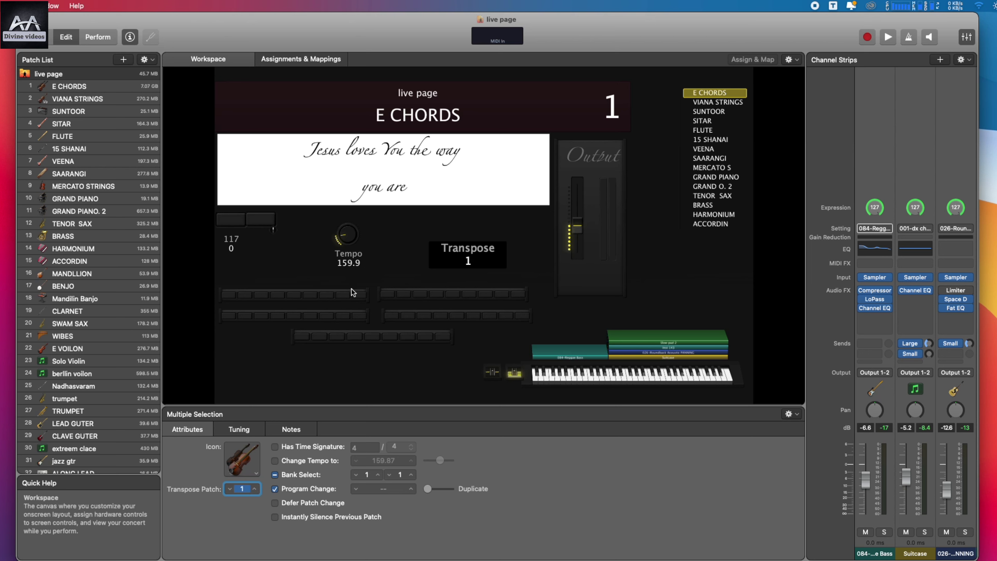
click(255, 489)
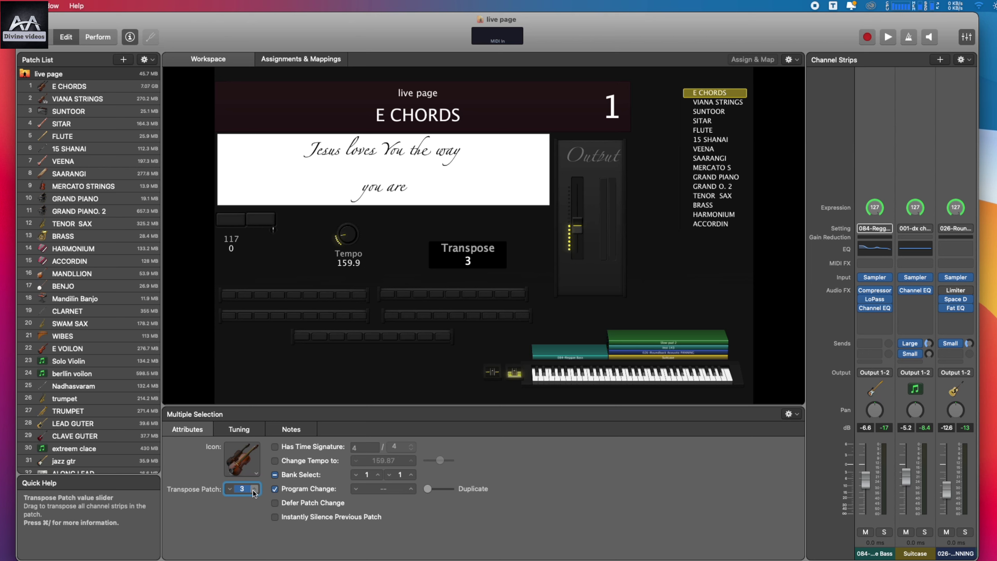
click(48, 92)
click(49, 89)
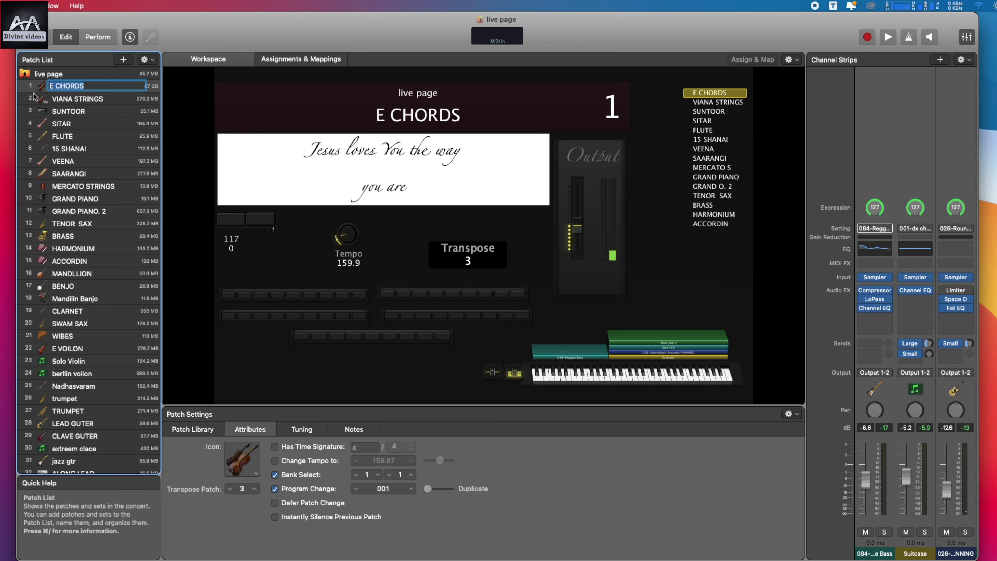
Step: Step through several patches, ending on VIANA STRINGS, confirming each reads Transpose 3
key(Return)
click(51, 100)
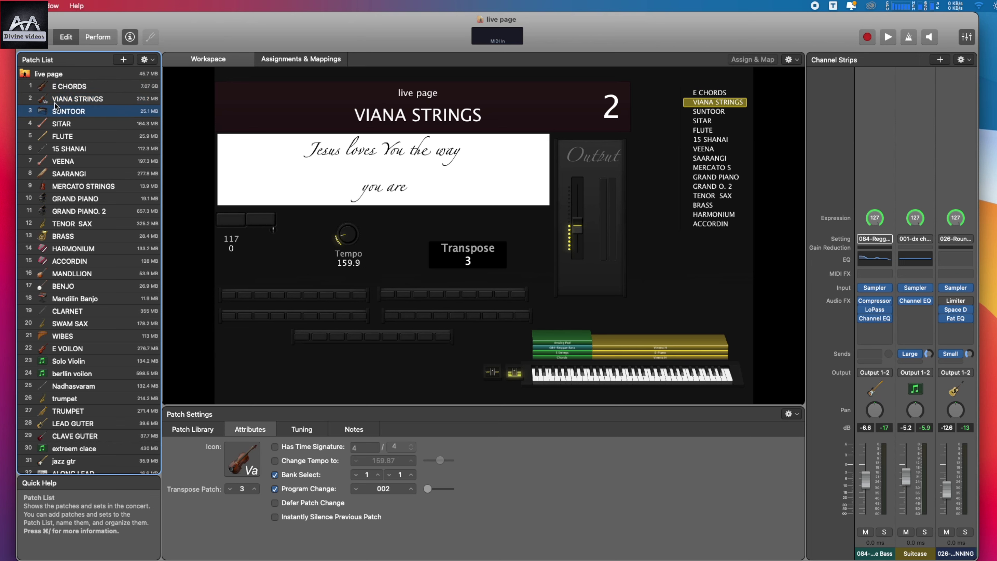
key(Down)
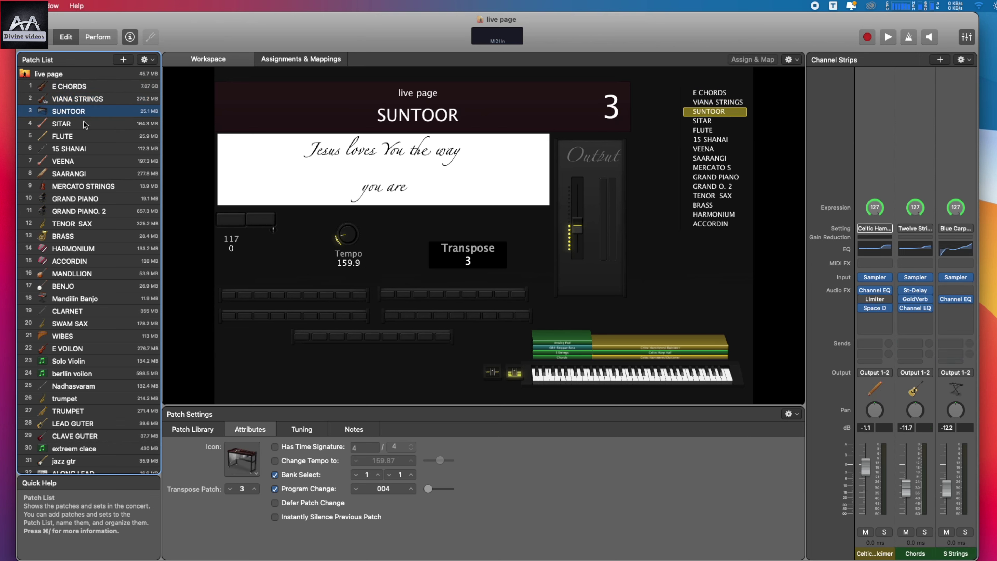
key(Down)
key(Down)
key(Down)
key(Down)
key(Down)
key(Down)
key(Down)
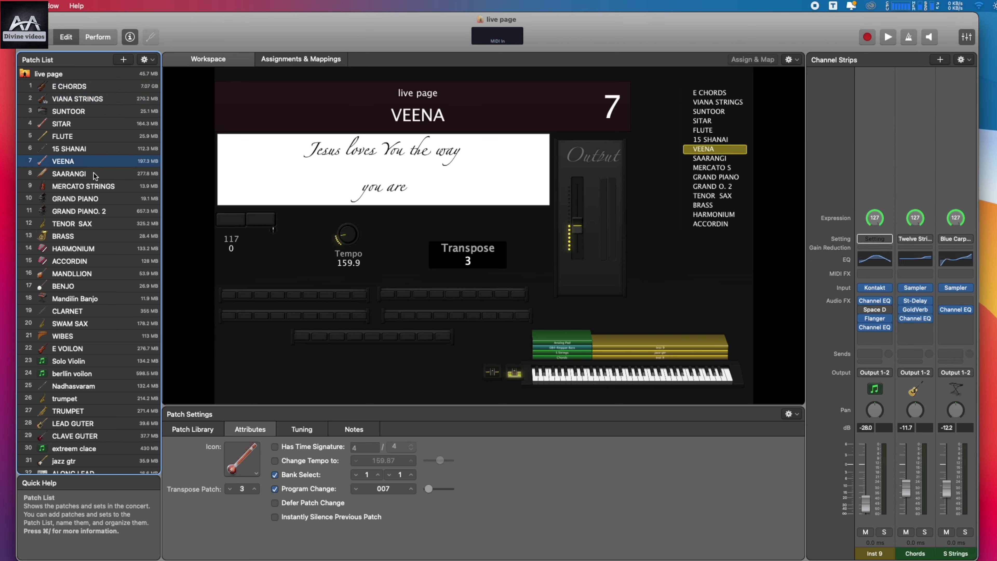
click(110, 272)
click(106, 324)
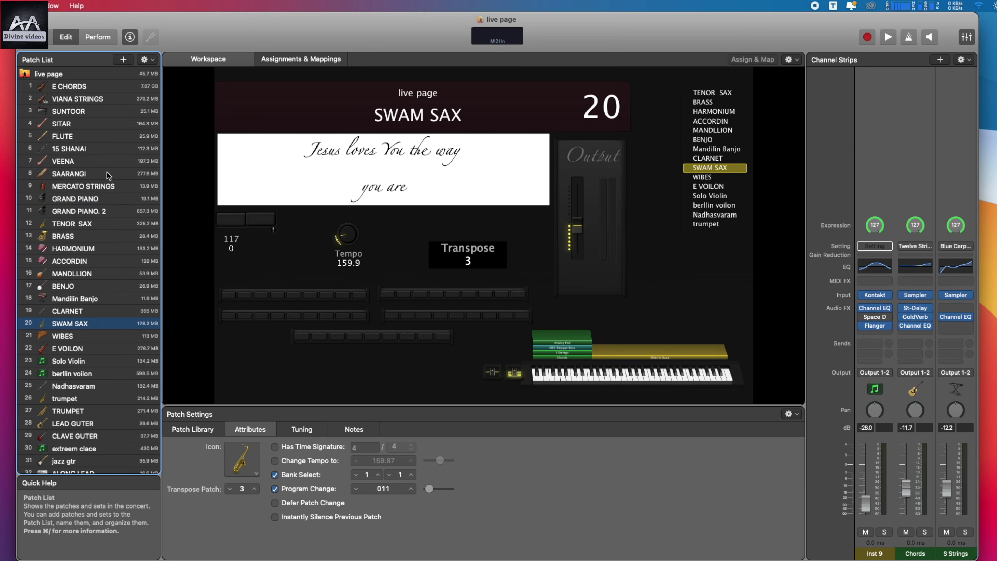
click(106, 173)
click(95, 112)
click(93, 100)
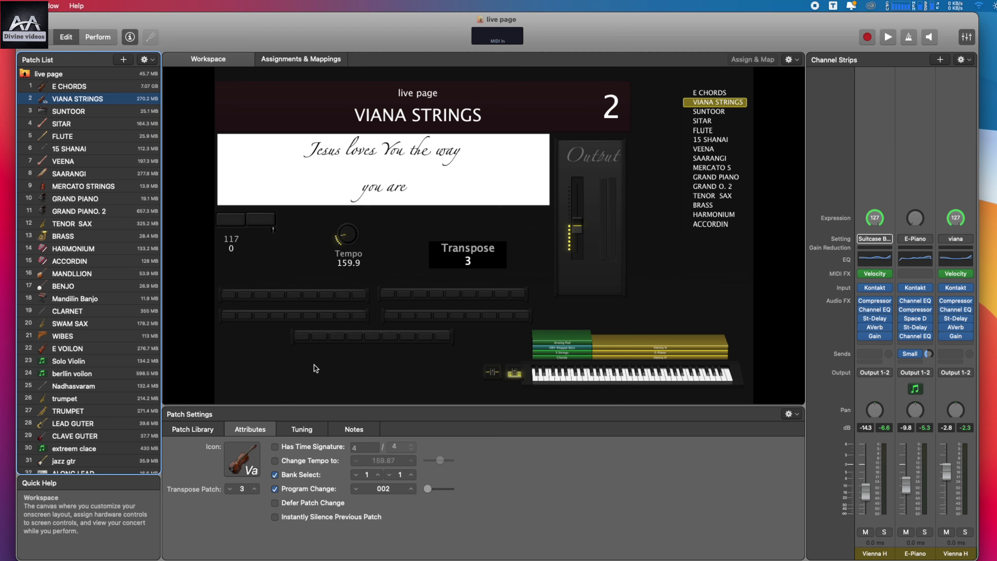
Step: Confirm SWAM SAX and E CHORDS read 3, then select all patches again
click(63, 261)
click(70, 323)
click(41, 86)
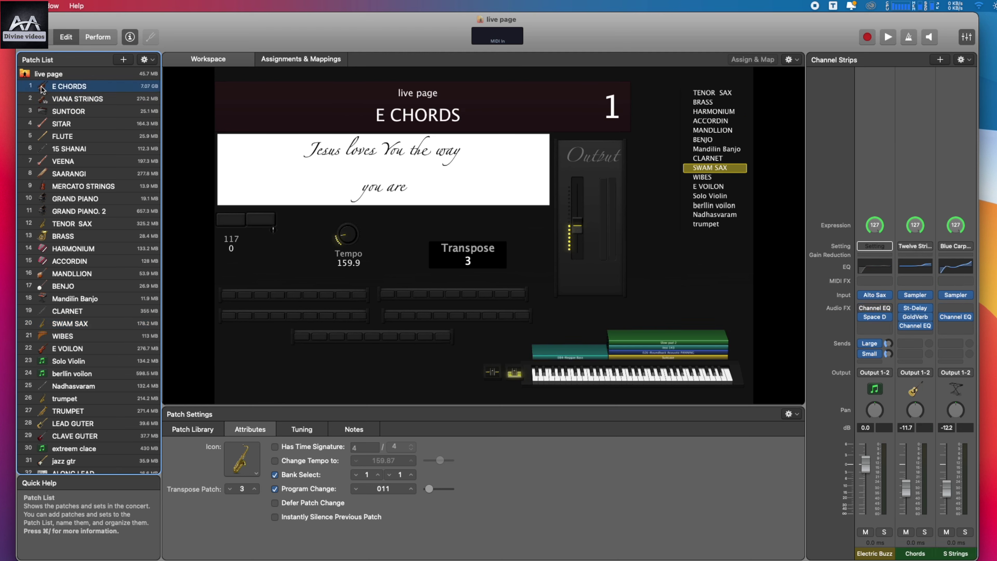
key(super+a)
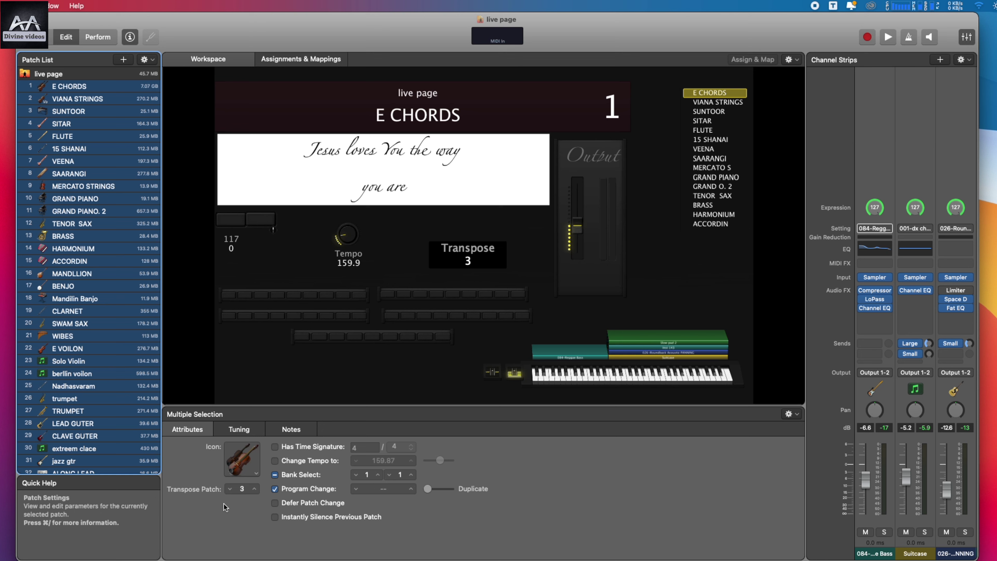
Step: Lower all patches' transpose to 0, then verify on SUNTOOR, SITAR and E CHORDS
click(227, 490)
click(228, 490)
click(228, 490)
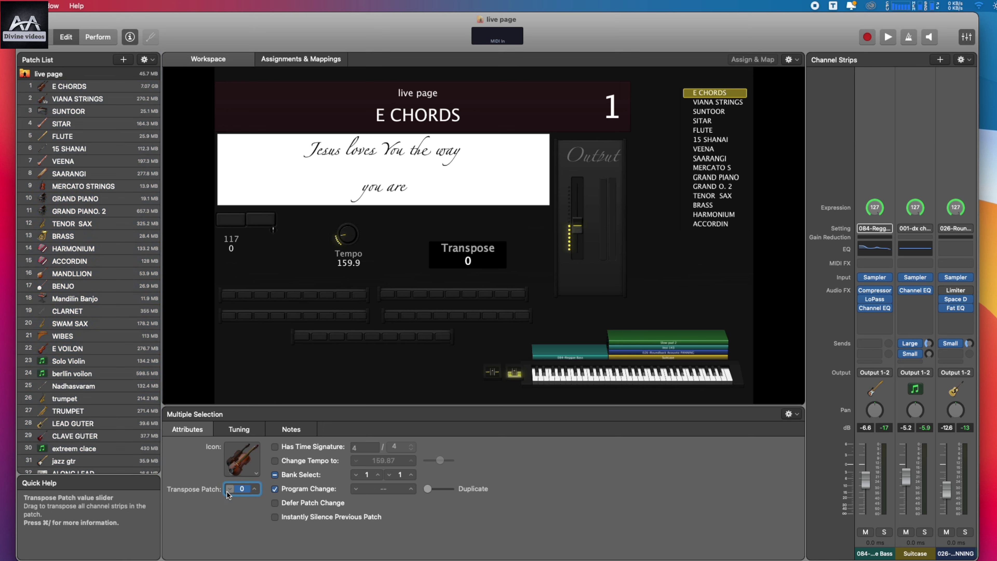
click(73, 156)
click(63, 87)
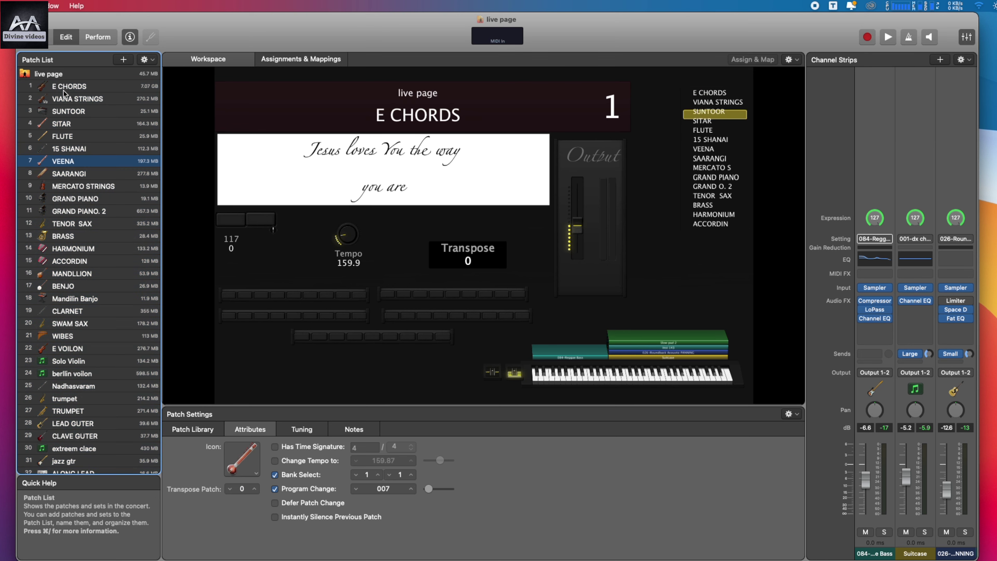
click(65, 99)
click(67, 112)
click(65, 124)
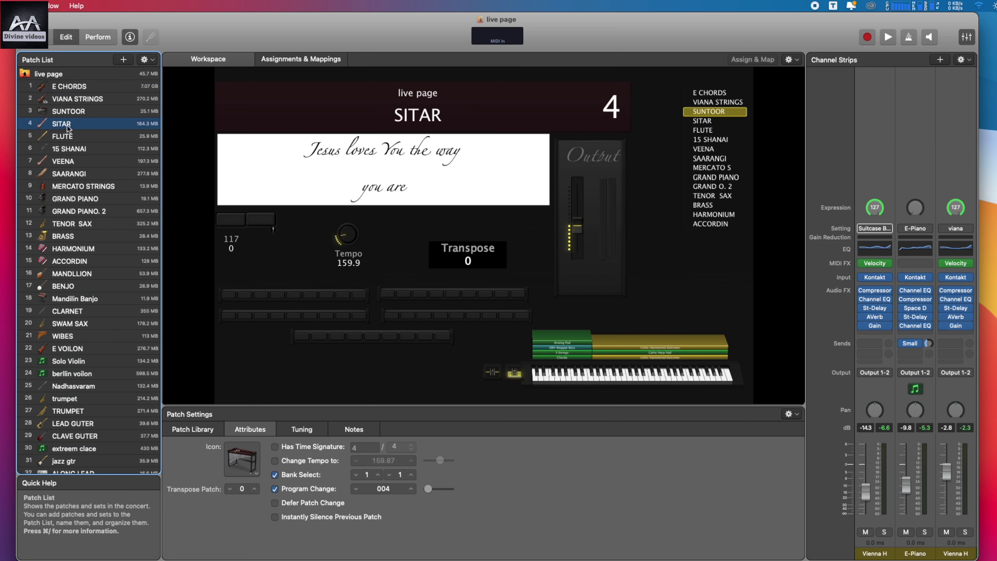
click(65, 87)
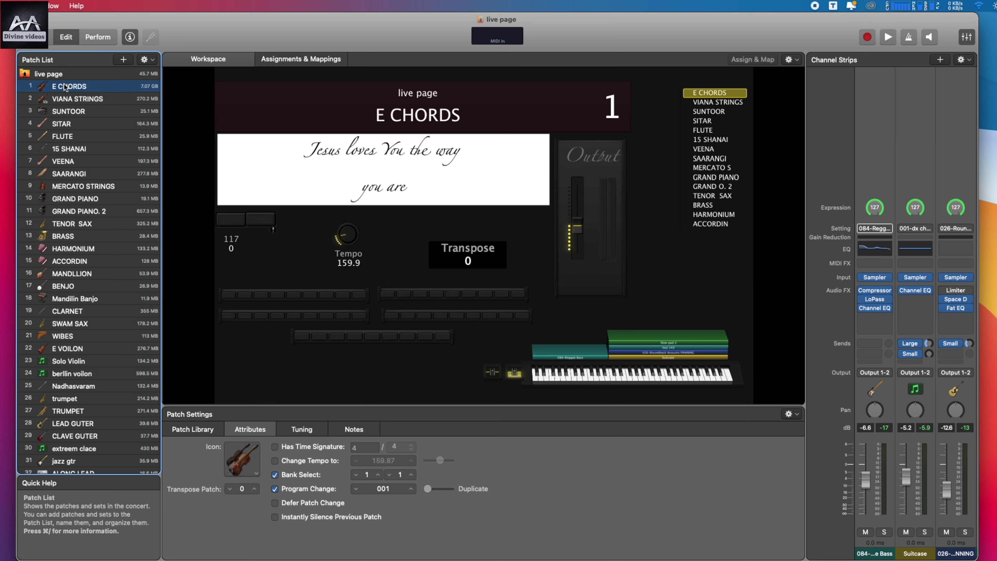